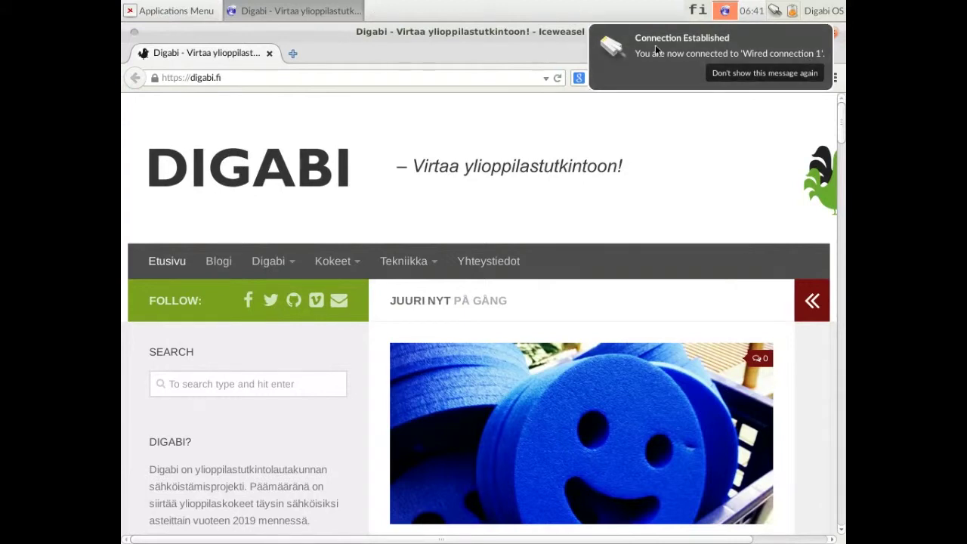
- Dismiss the connection notification, minimize the browser window, and launch the Submit device information to Digabi tool
{"action": "left_click", "coordinate": [828, 39]}
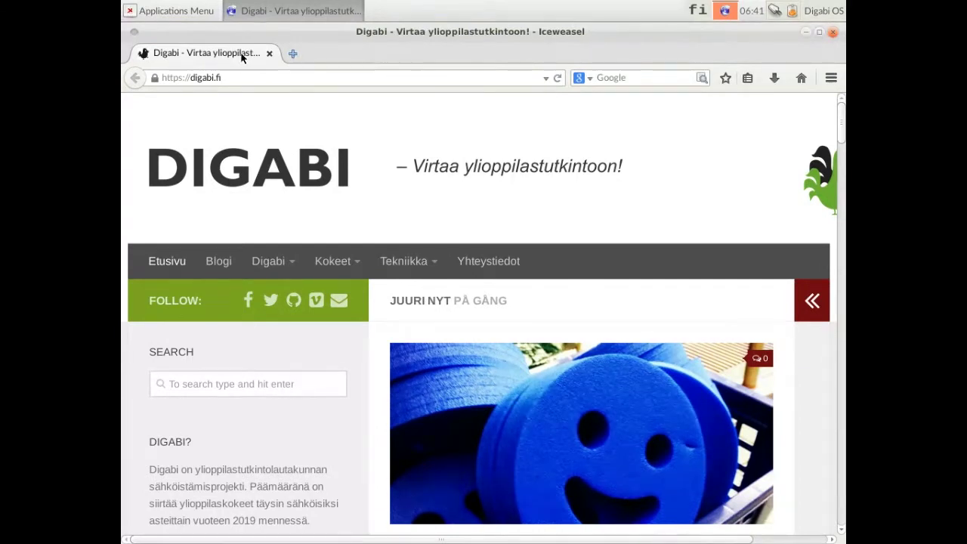
{"action": "left_click", "coordinate": [806, 33]}
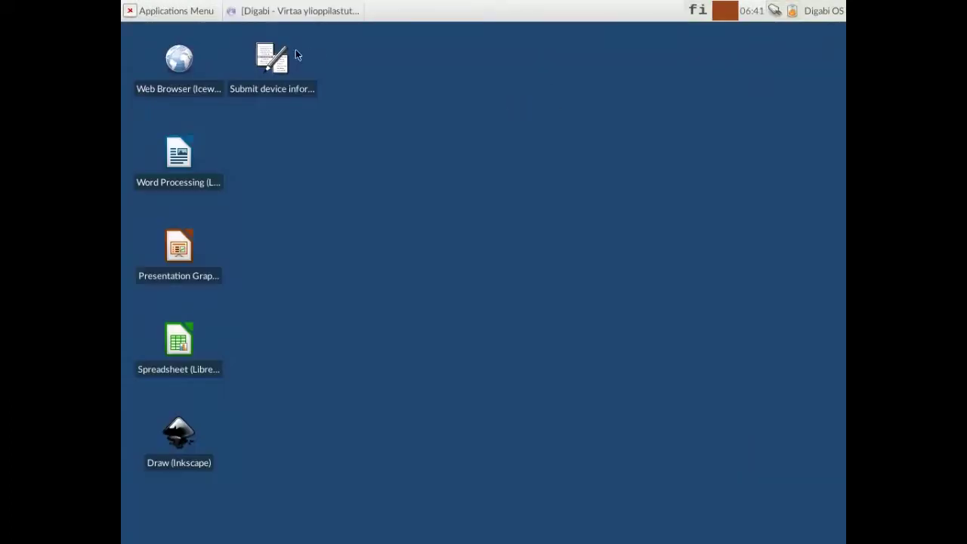
{"action": "mouse_move", "coordinate": [273, 56]}
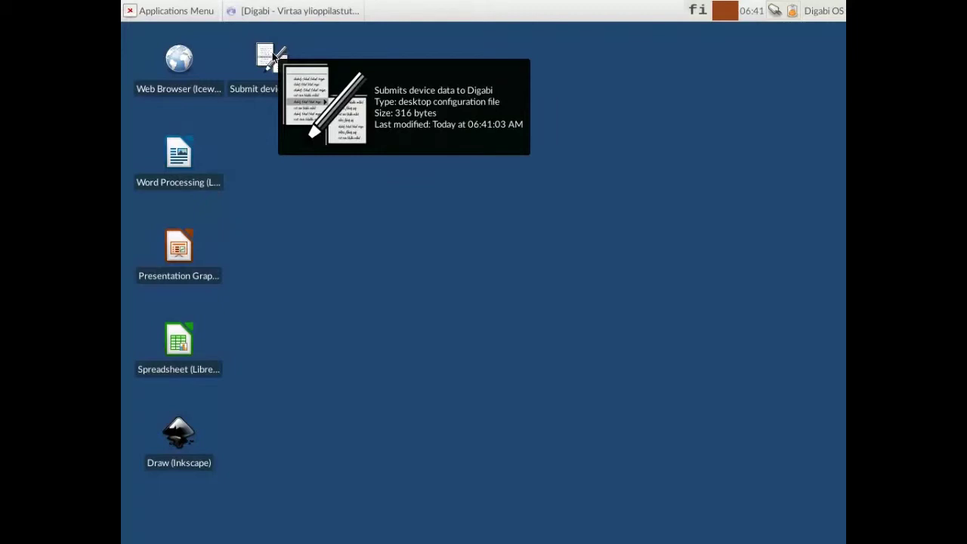
{"action": "left_click", "coordinate": [272, 58]}
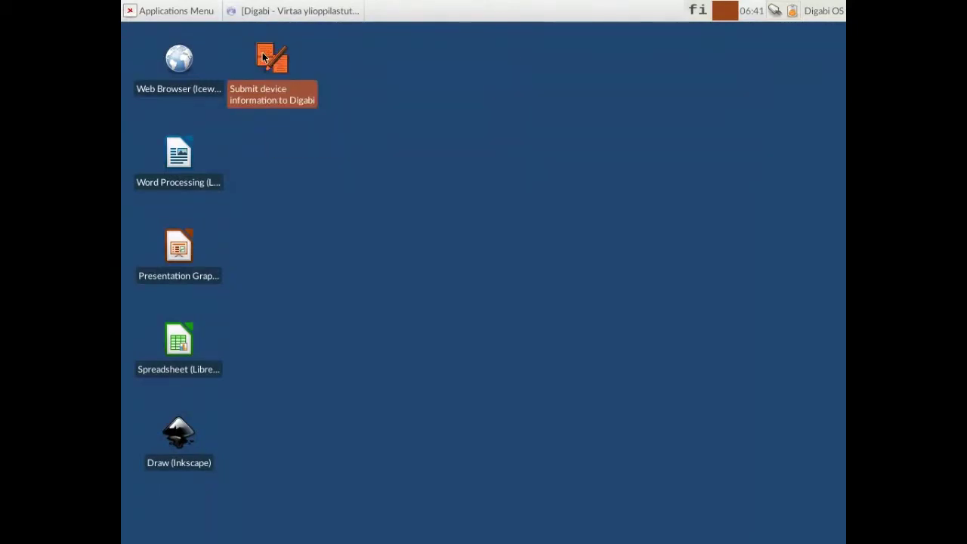
{"action": "double_click", "coordinate": [264, 57]}
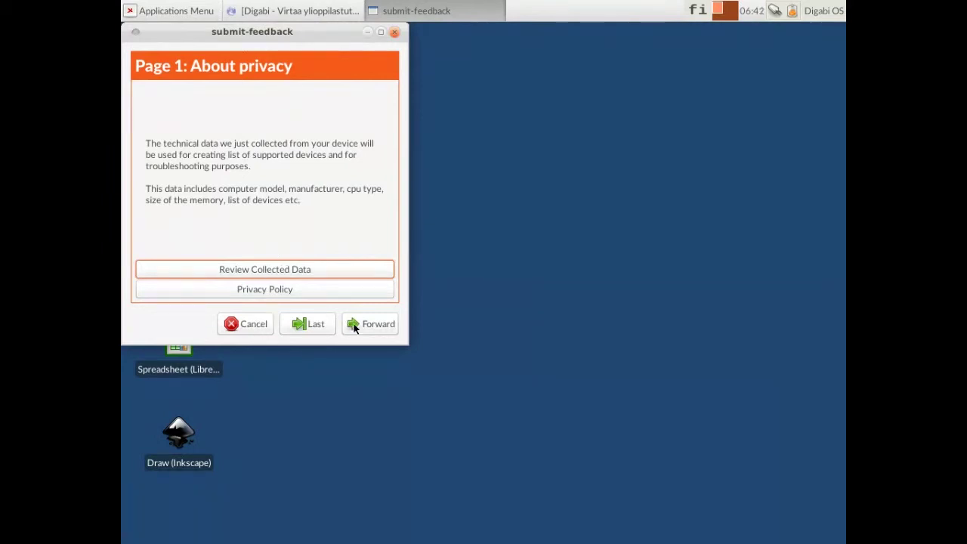
{"action": "left_click", "coordinate": [310, 324]}
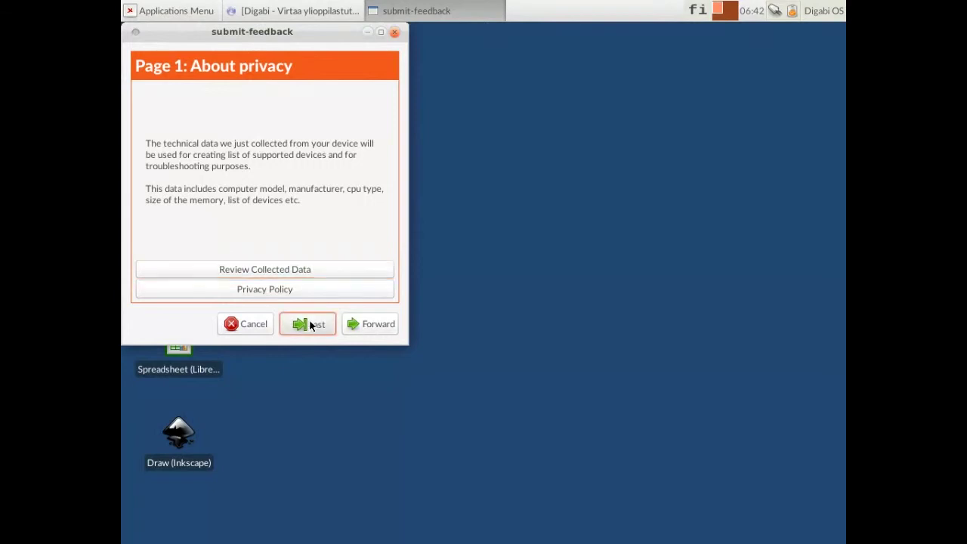
{"action": "left_click", "coordinate": [309, 325]}
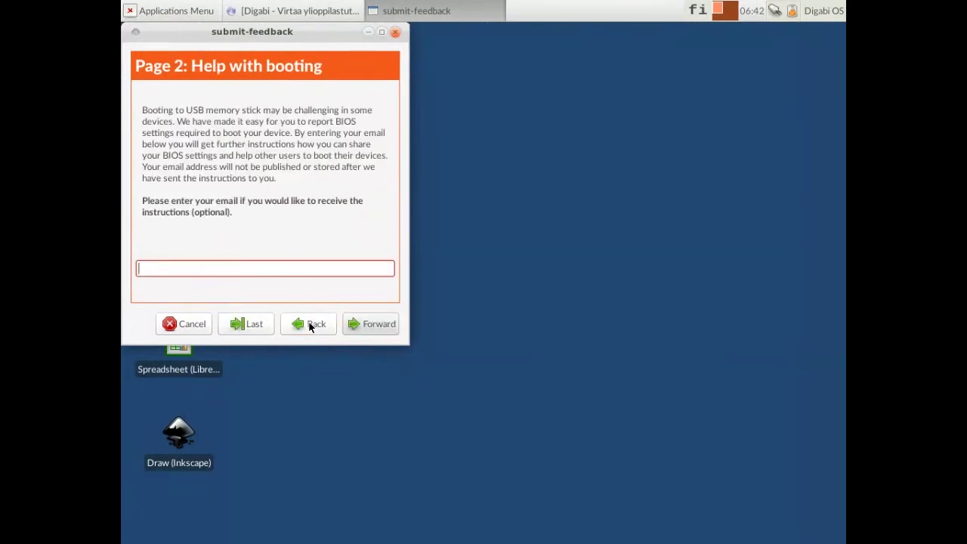
{"action": "left_click", "coordinate": [310, 325]}
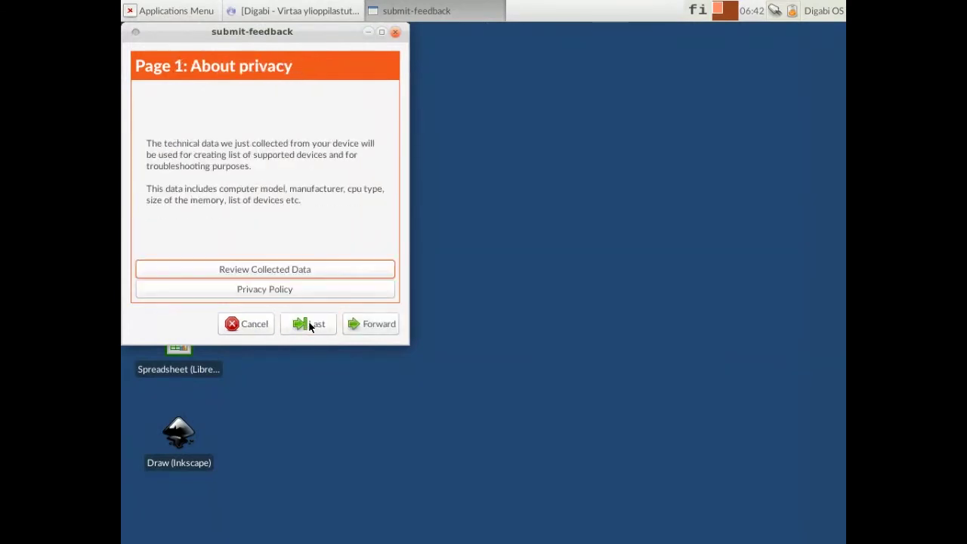
- Review the technical data collected from the device and close the log document
{"action": "left_click", "coordinate": [286, 266]}
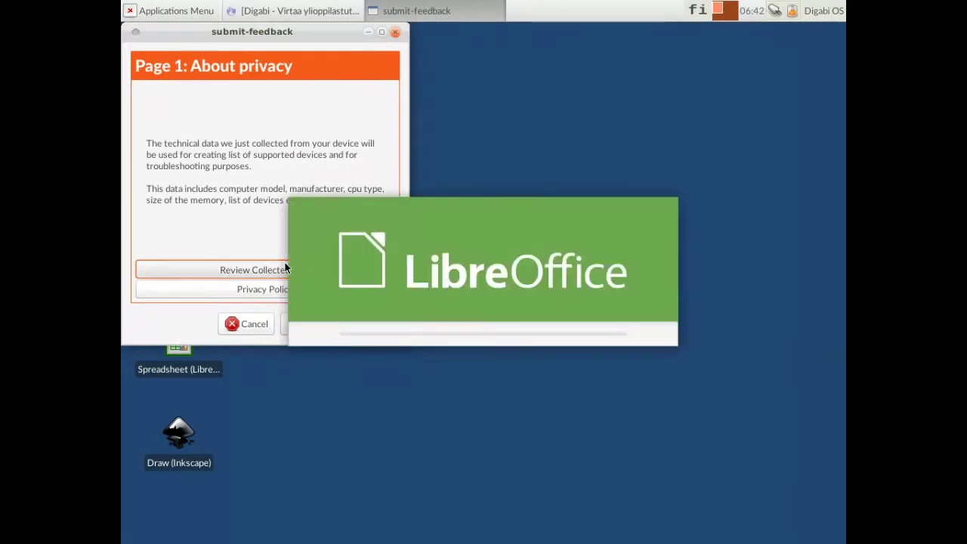
{"action": "left_click", "coordinate": [185, 310]}
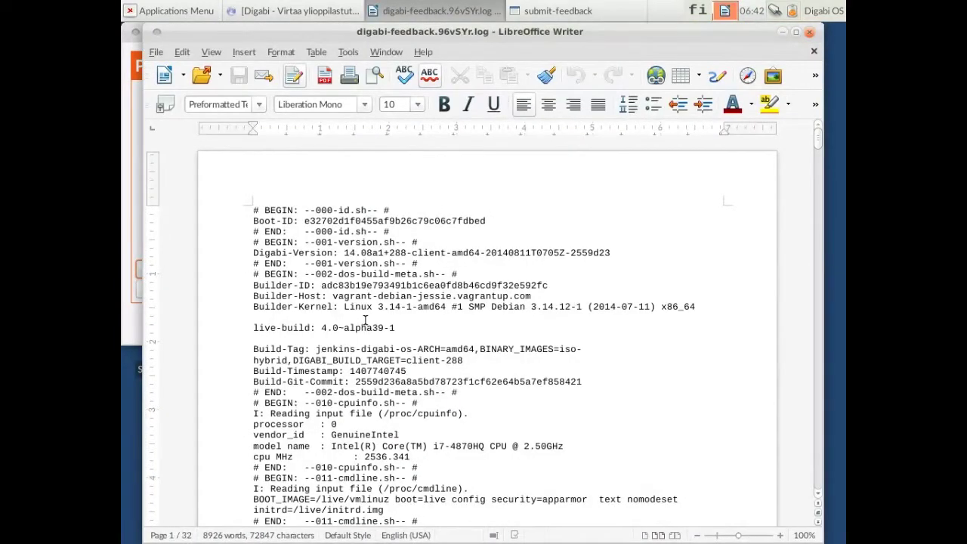
{"action": "left_click", "coordinate": [156, 32]}
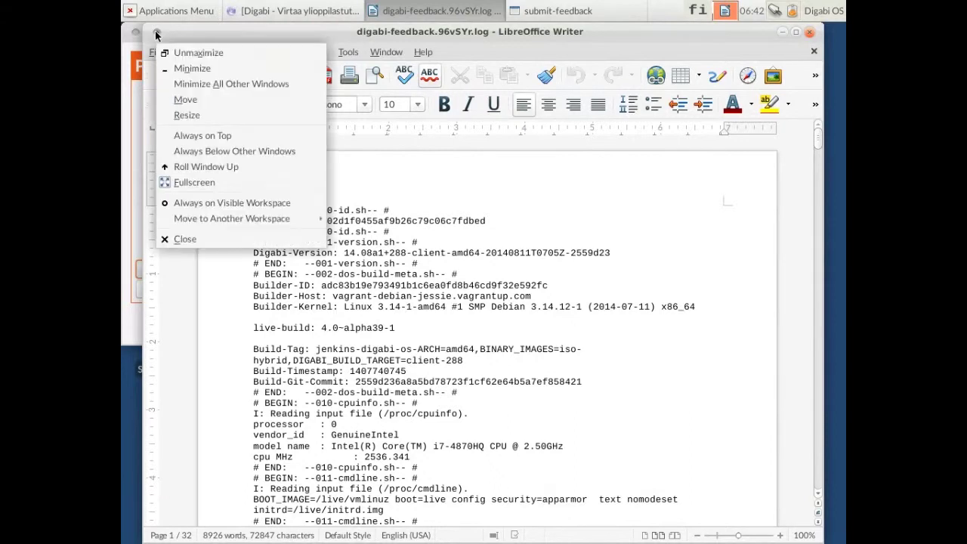
{"action": "left_click", "coordinate": [185, 239]}
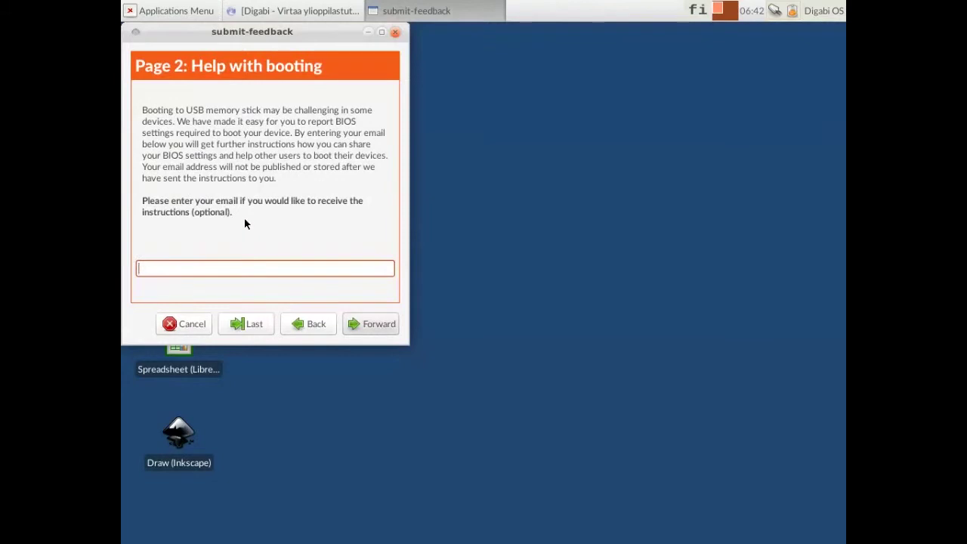
- Submit the hardware report with email and compatibility comments left empty, entering the captcha characters, and close the finished wizard
{"action": "left_click", "coordinate": [357, 322]}
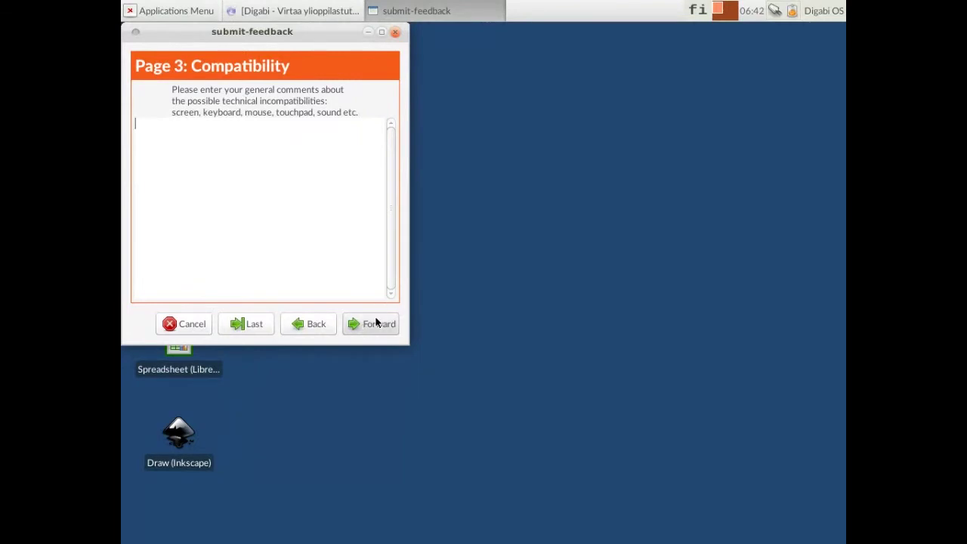
{"action": "left_click", "coordinate": [371, 327]}
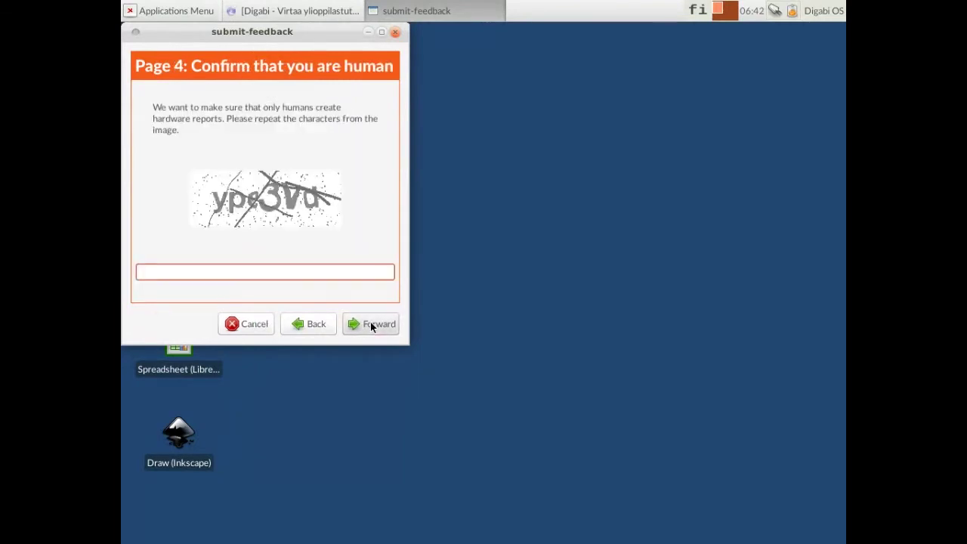
{"action": "type", "text": "ypc3vd"}
{"action": "left_click", "coordinate": [370, 326]}
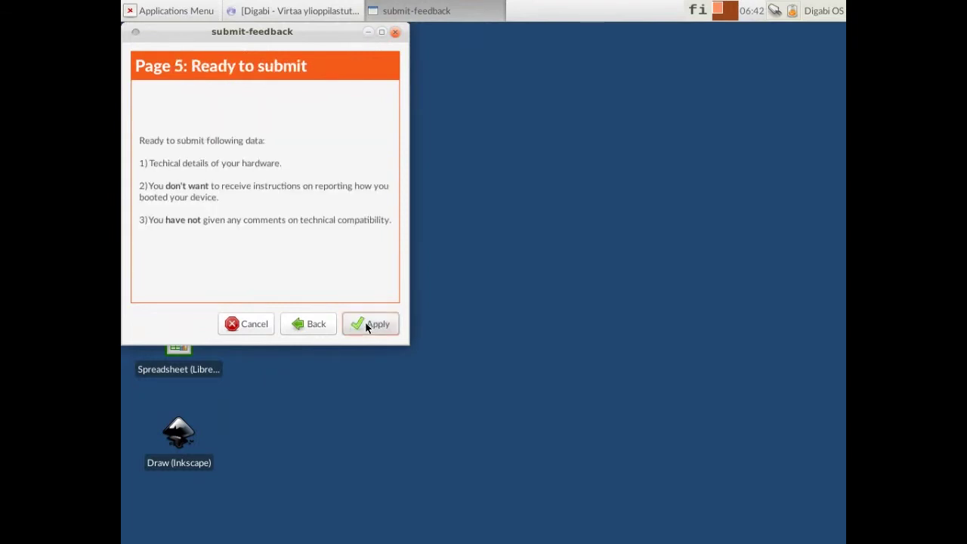
{"action": "left_click", "coordinate": [366, 325]}
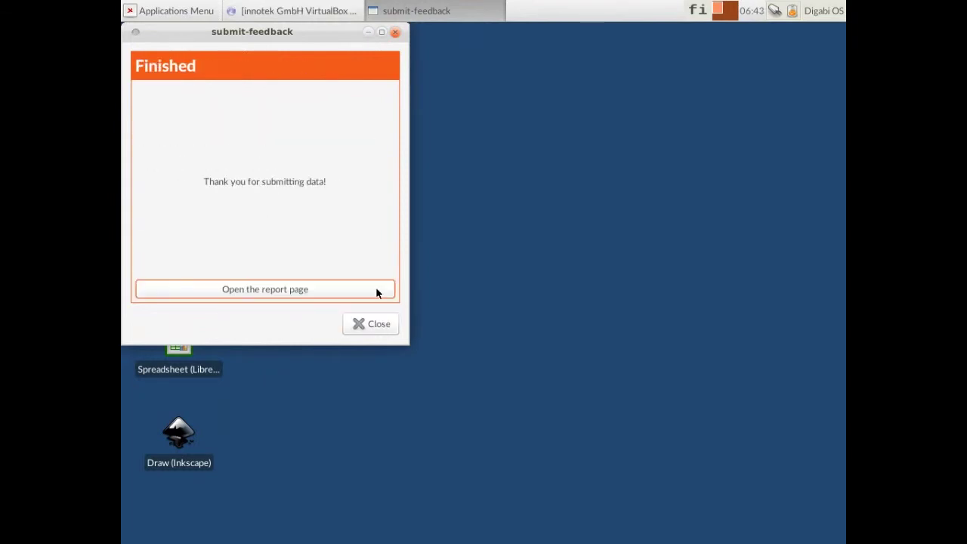
{"action": "left_click", "coordinate": [367, 324]}
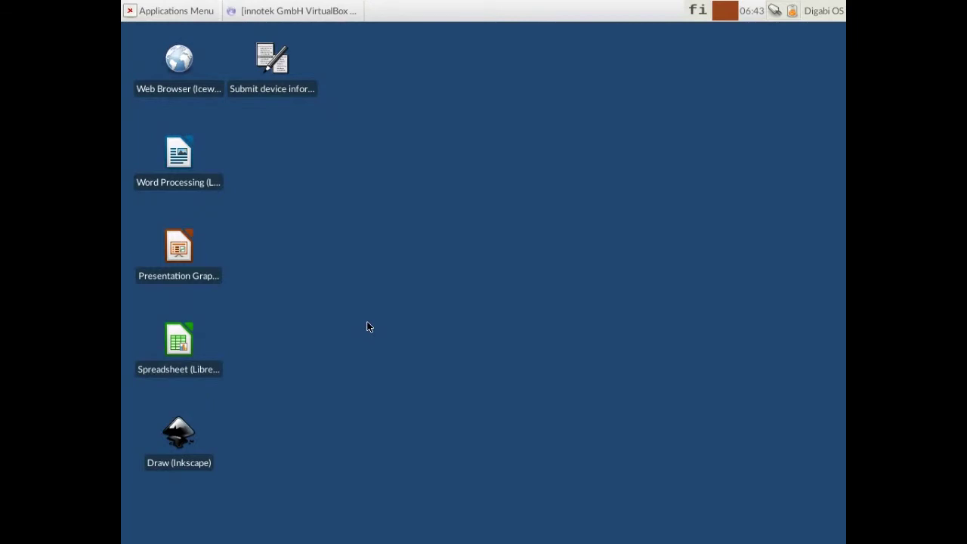
- Examine the desktop shortcuts for word processing, presentation graphics, spreadsheet and drawing without launching them
{"action": "left_click", "coordinate": [175, 149]}
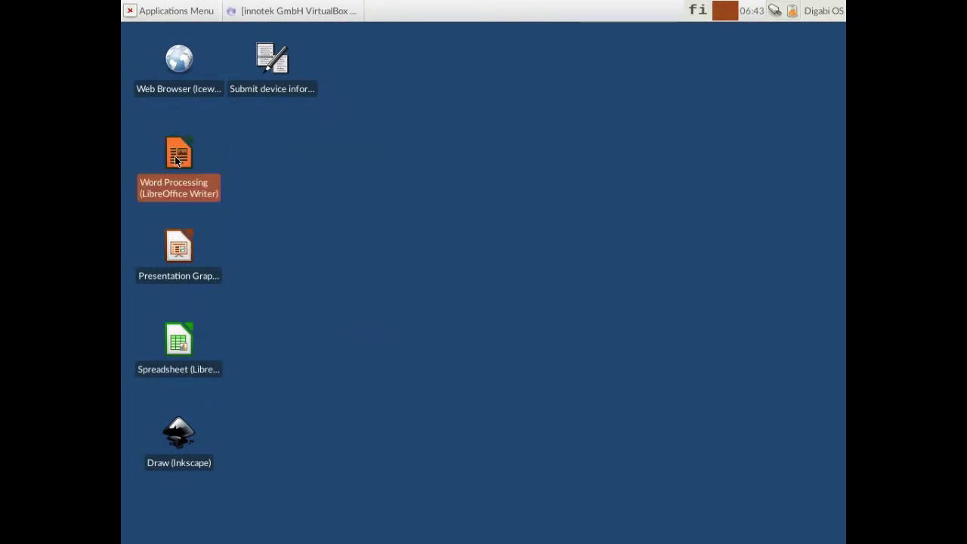
{"action": "left_click", "coordinate": [179, 256]}
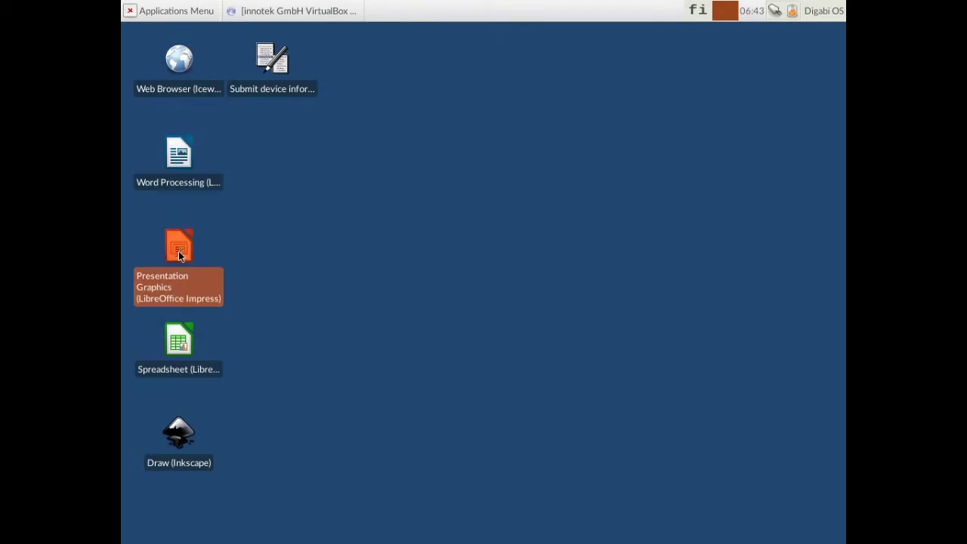
{"action": "left_click", "coordinate": [174, 341]}
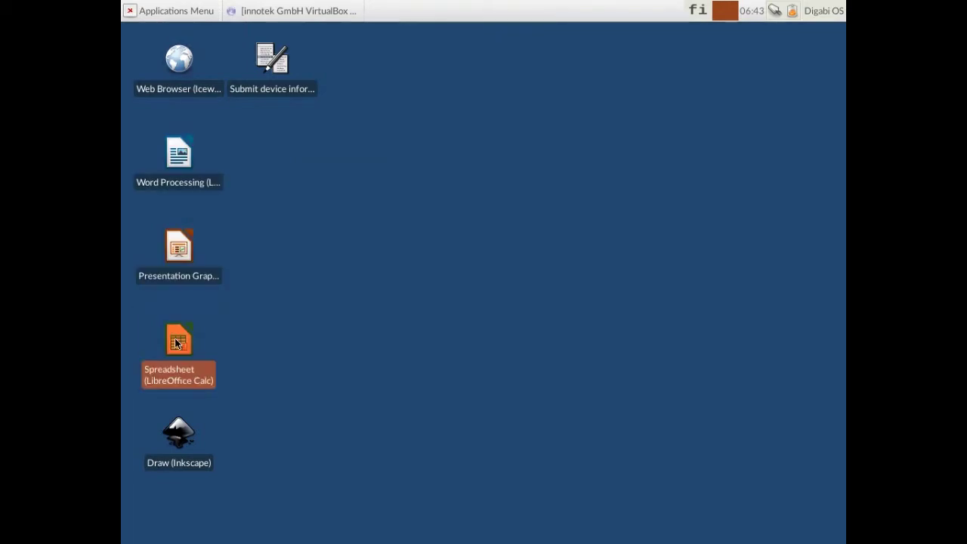
{"action": "left_click", "coordinate": [180, 437]}
{"action": "left_click", "coordinate": [408, 309]}
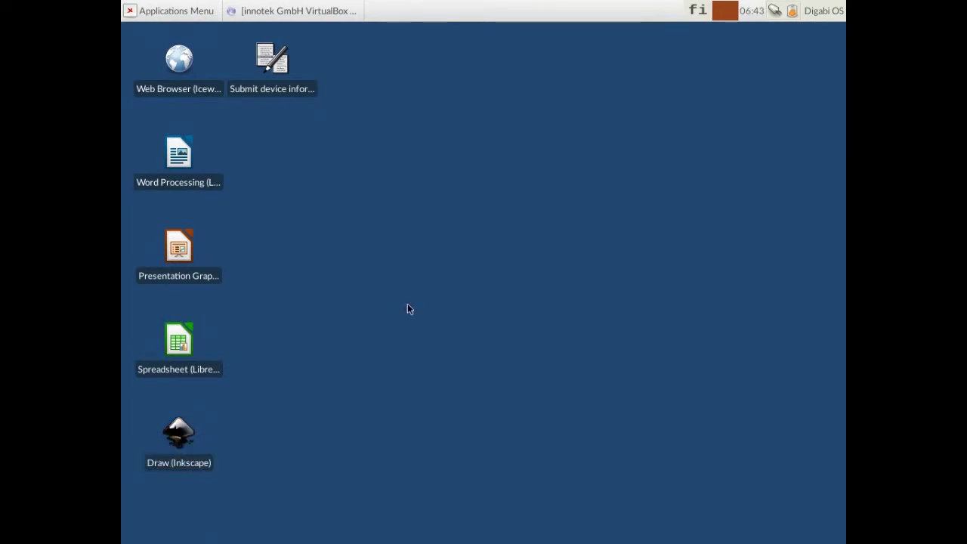
- Launch GeoGebra from the installed education programs to view its workspace, and close it
{"action": "left_click", "coordinate": [187, 11]}
{"action": "mouse_move", "coordinate": [176, 74]}
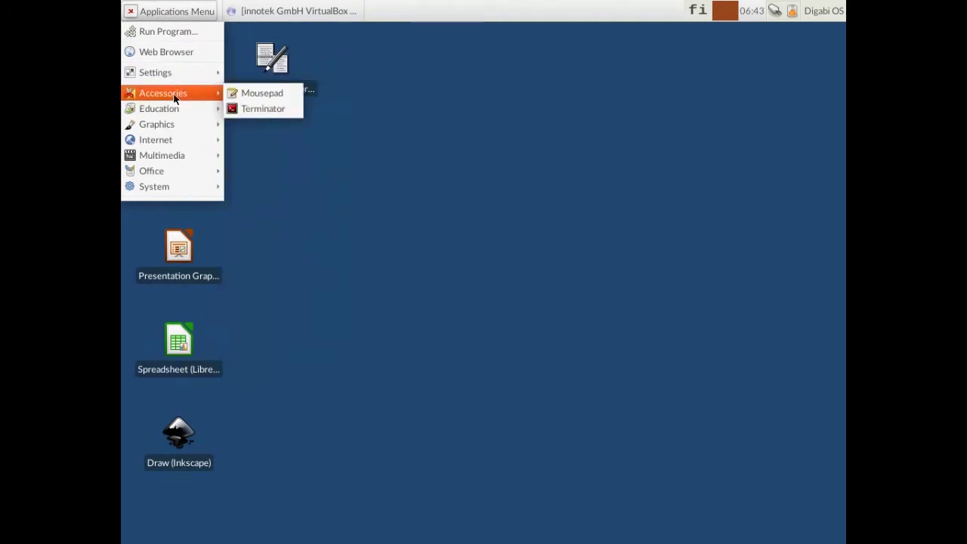
{"action": "mouse_move", "coordinate": [175, 111]}
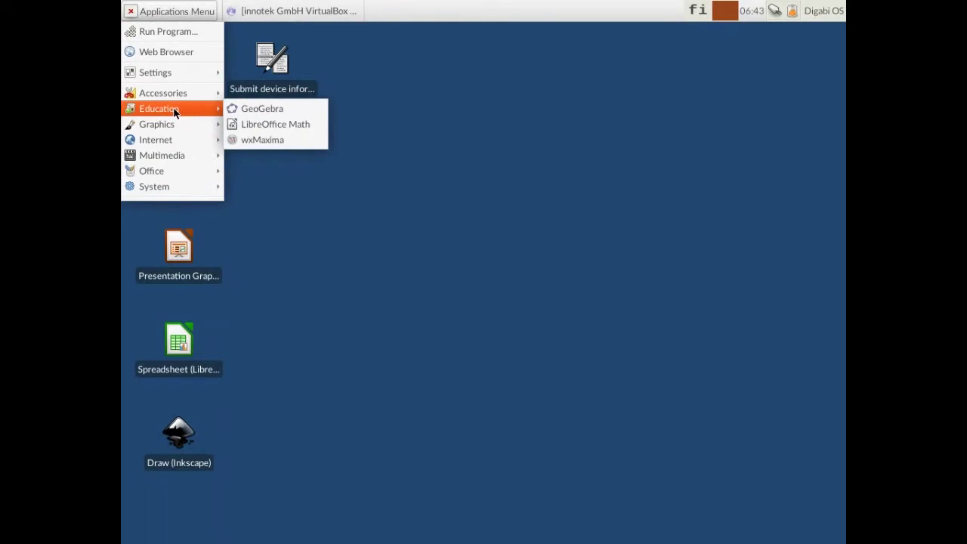
{"action": "left_click", "coordinate": [265, 109]}
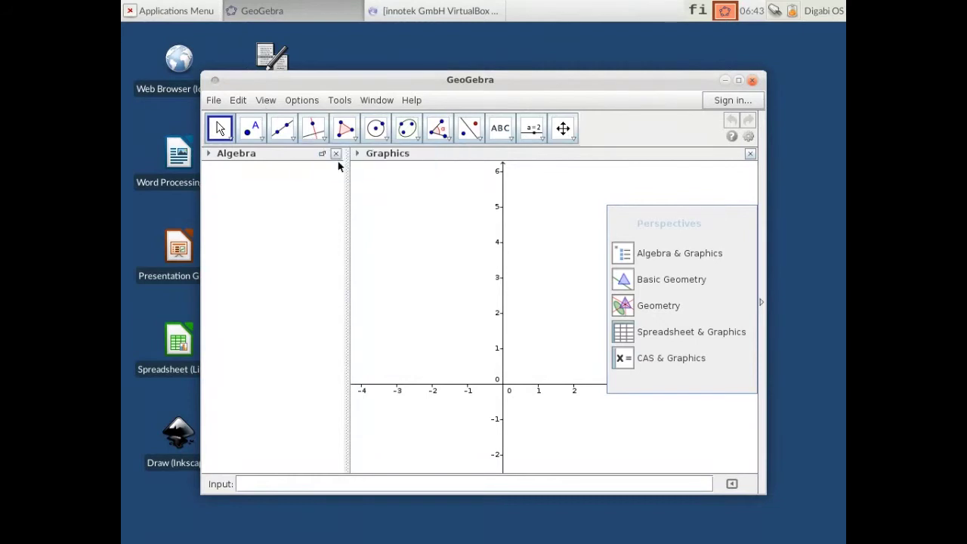
{"action": "left_click", "coordinate": [214, 104]}
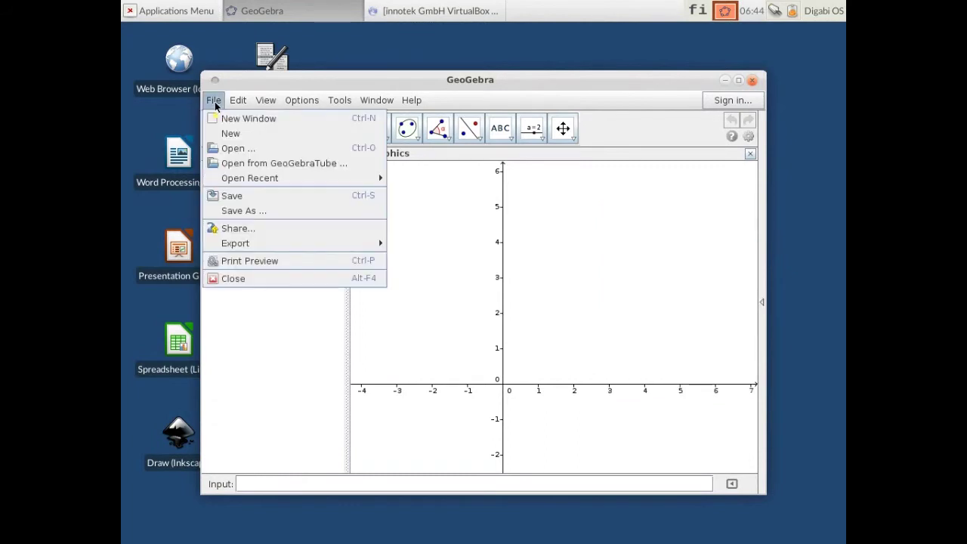
{"action": "left_click", "coordinate": [242, 279]}
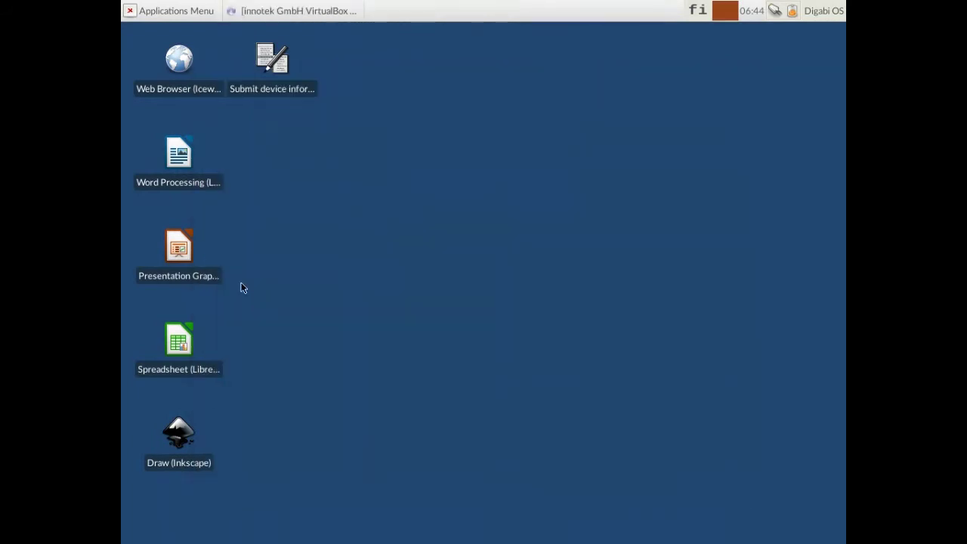
- Launch LibreOffice Math and move the floating Elements window down so the upper operator list is uncovered
{"action": "left_click", "coordinate": [186, 12]}
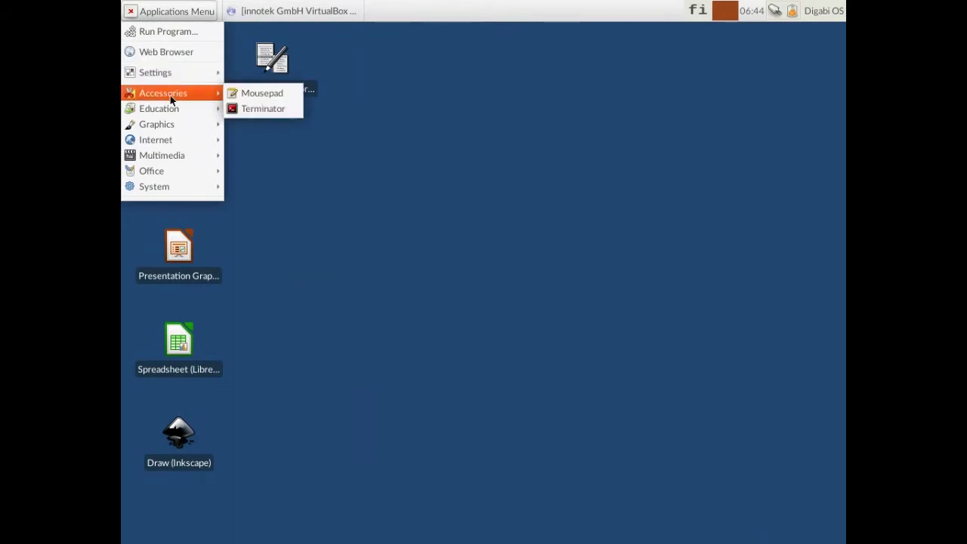
{"action": "mouse_move", "coordinate": [168, 114]}
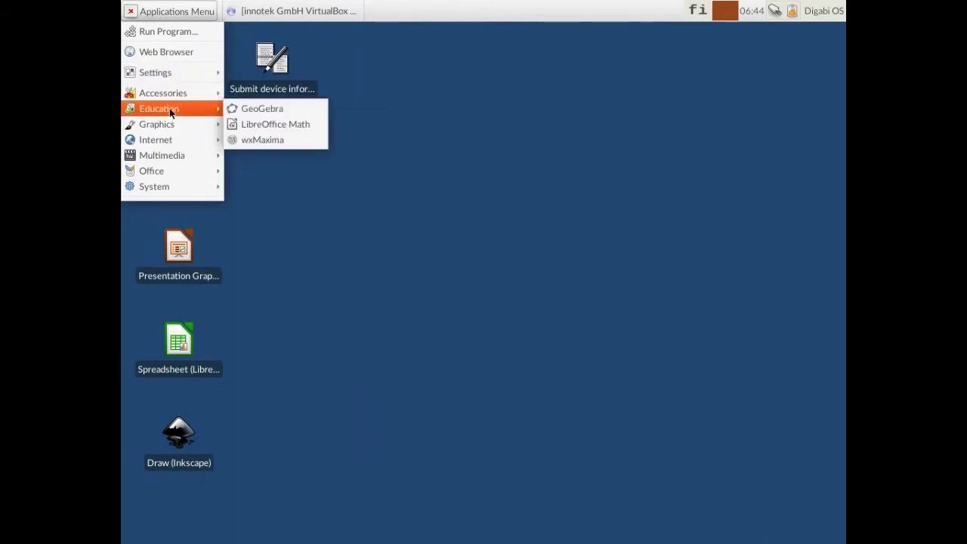
{"action": "left_click", "coordinate": [290, 124]}
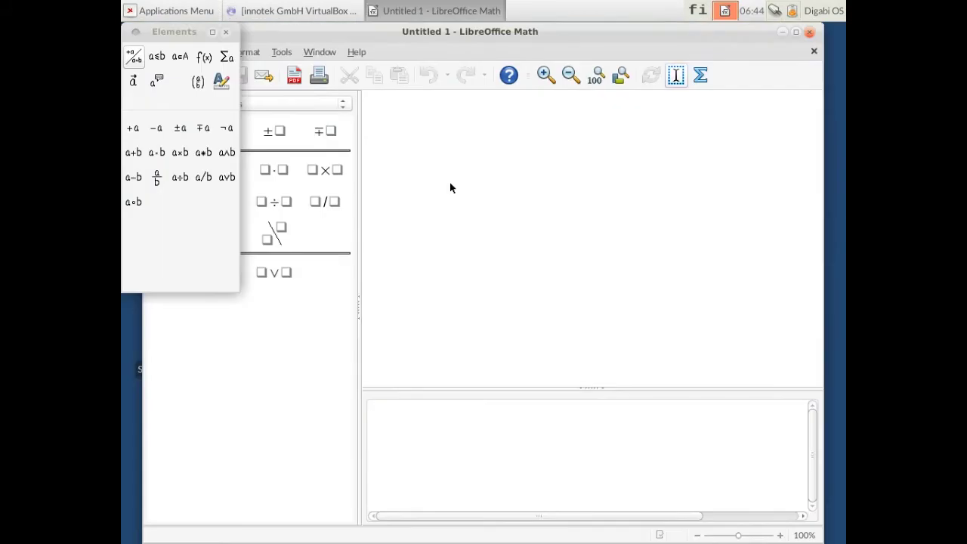
{"action": "left_click_drag", "start_coordinate": [190, 31], "coordinate": [245, 283]}
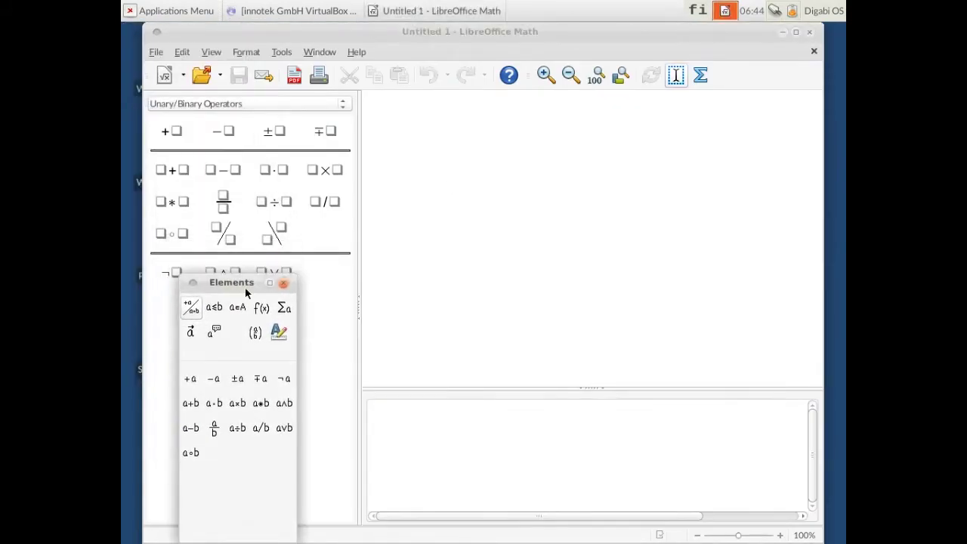
- Insert a plus-sign element into the formula, and view the Relations and Attributes element categories
{"action": "left_click", "coordinate": [171, 132]}
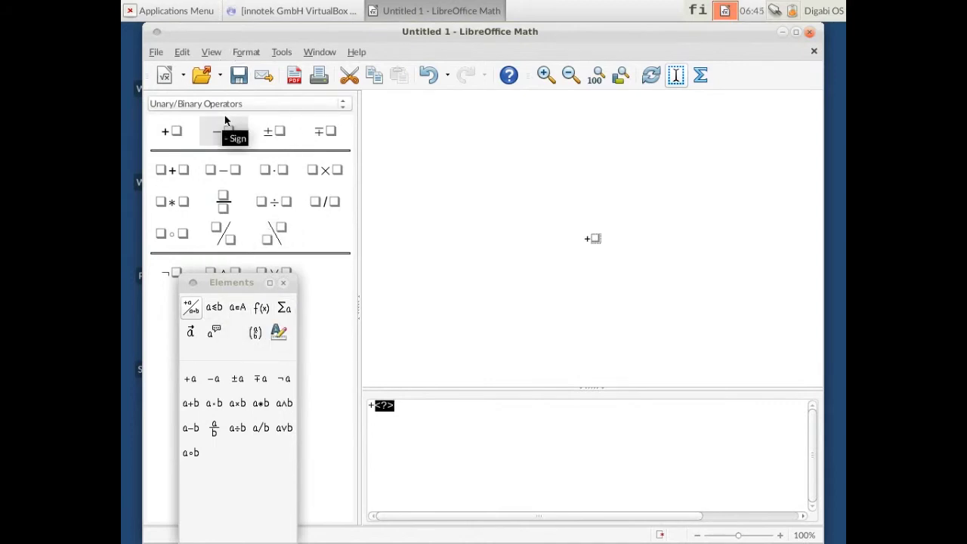
{"action": "left_click", "coordinate": [243, 100]}
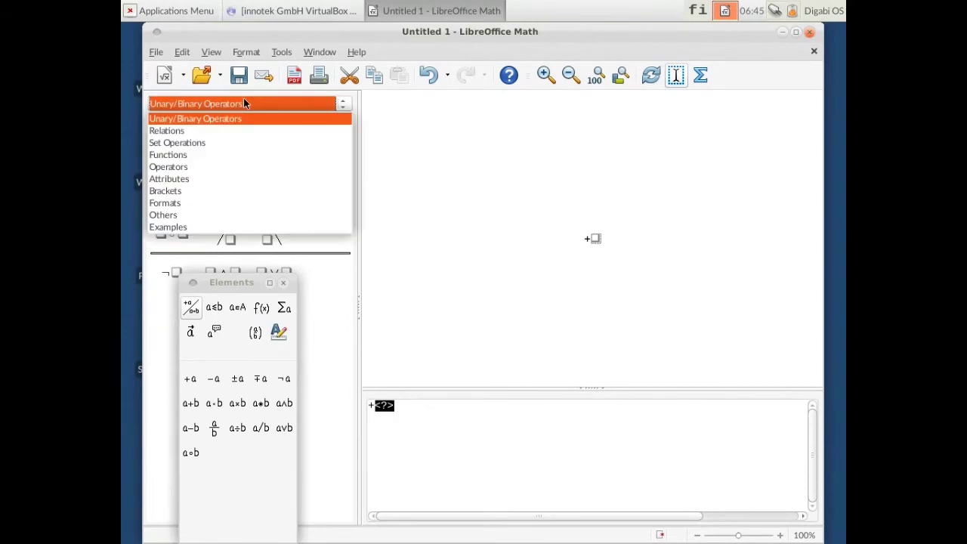
{"action": "left_click", "coordinate": [212, 130]}
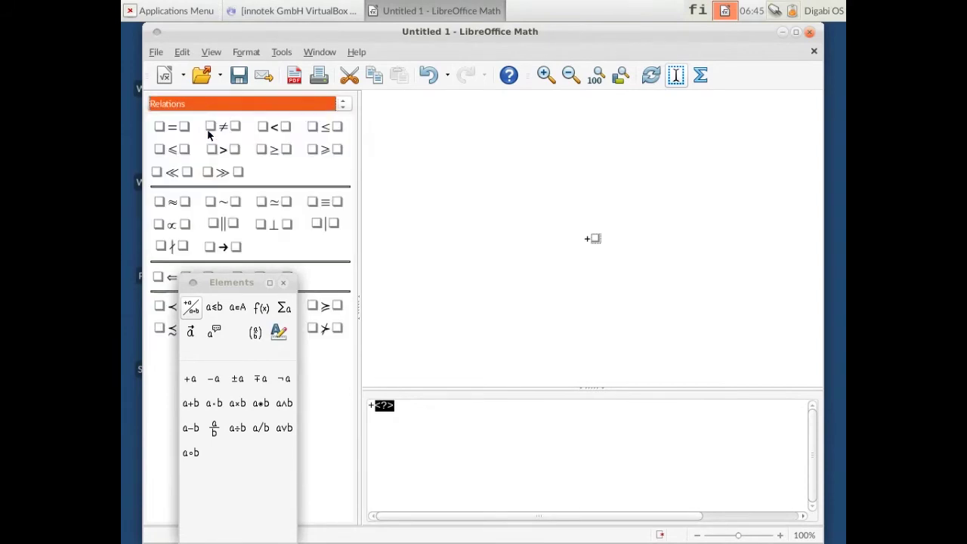
{"action": "left_click", "coordinate": [344, 107]}
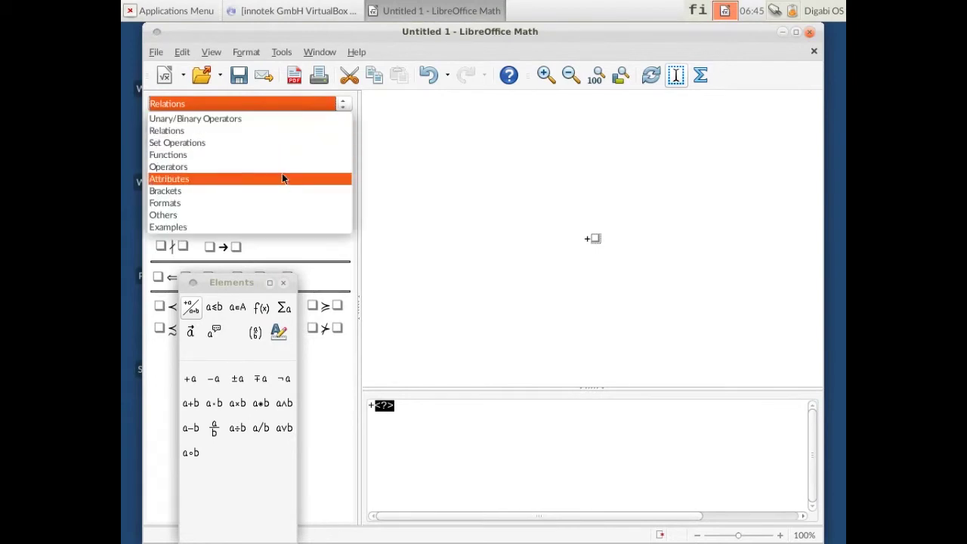
{"action": "left_click", "coordinate": [283, 178]}
- View the Formats and Brackets element categories, moving the floating Elements window over the formula area to uncover the bracket list
{"action": "left_click", "coordinate": [342, 106]}
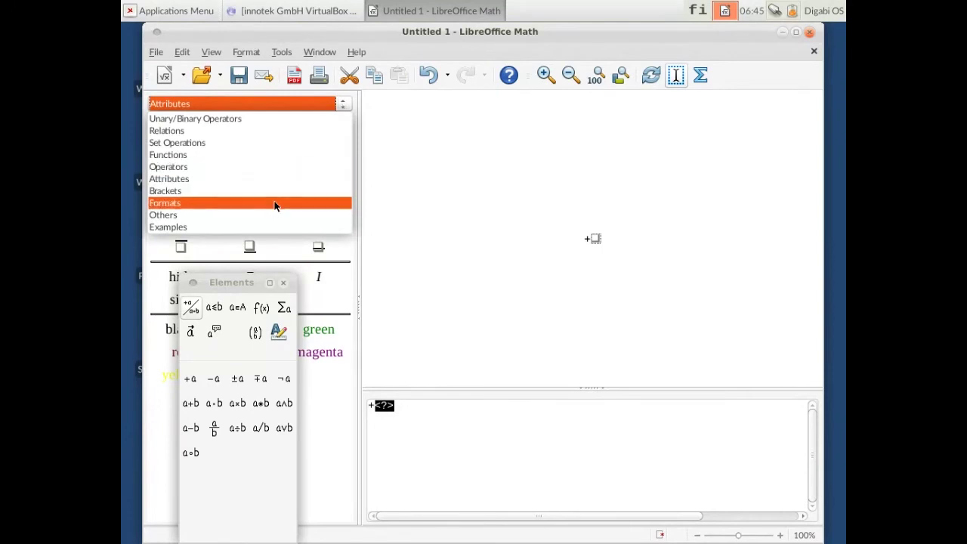
{"action": "left_click", "coordinate": [275, 203]}
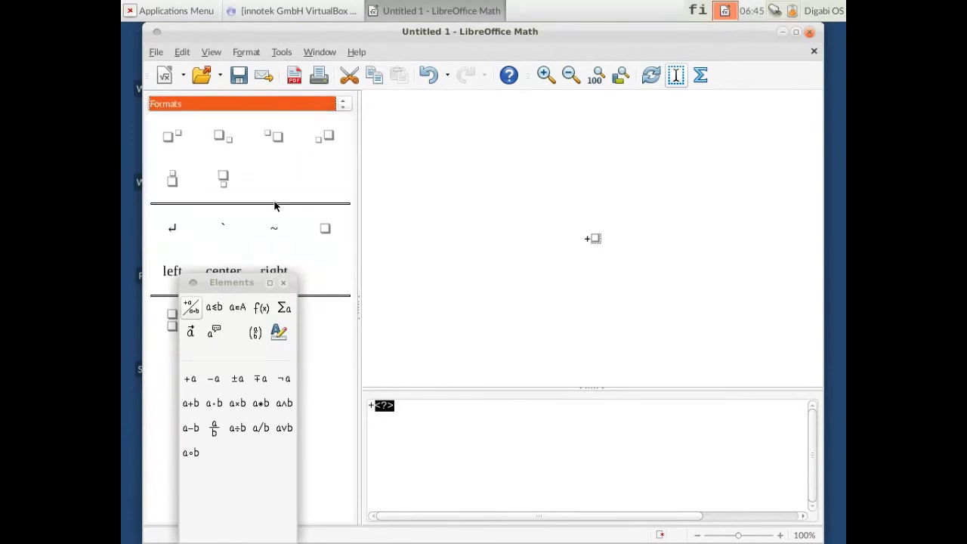
{"action": "left_click", "coordinate": [342, 103]}
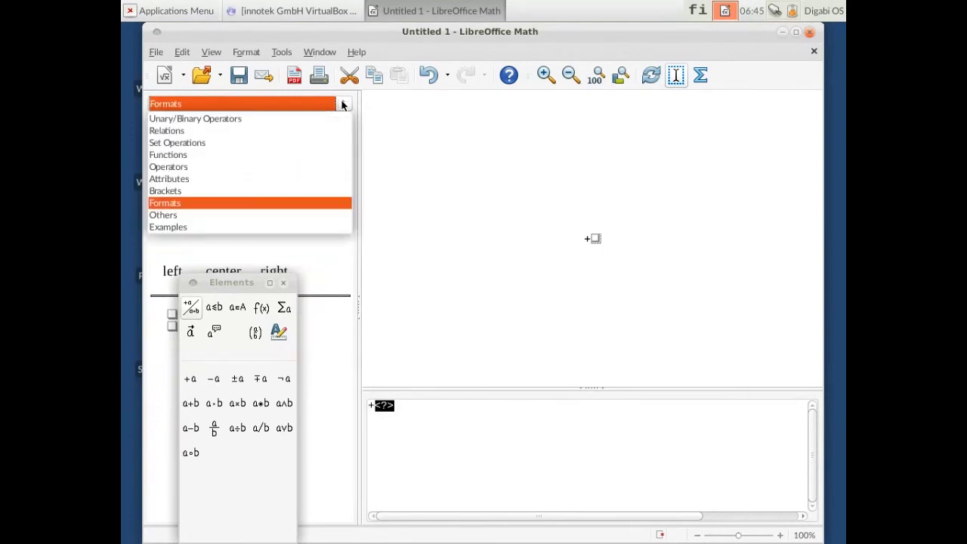
{"action": "left_click", "coordinate": [279, 193]}
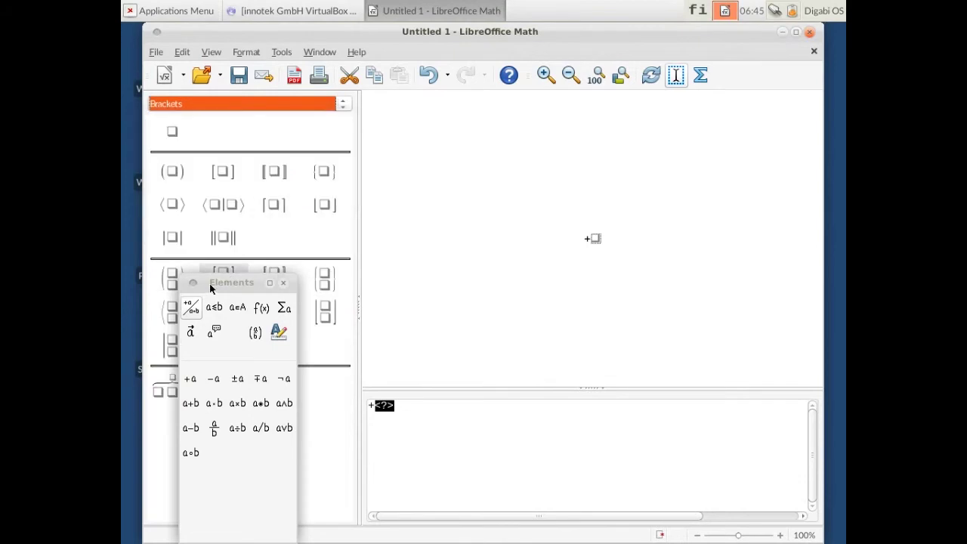
{"action": "left_click_drag", "start_coordinate": [206, 281], "coordinate": [435, 129]}
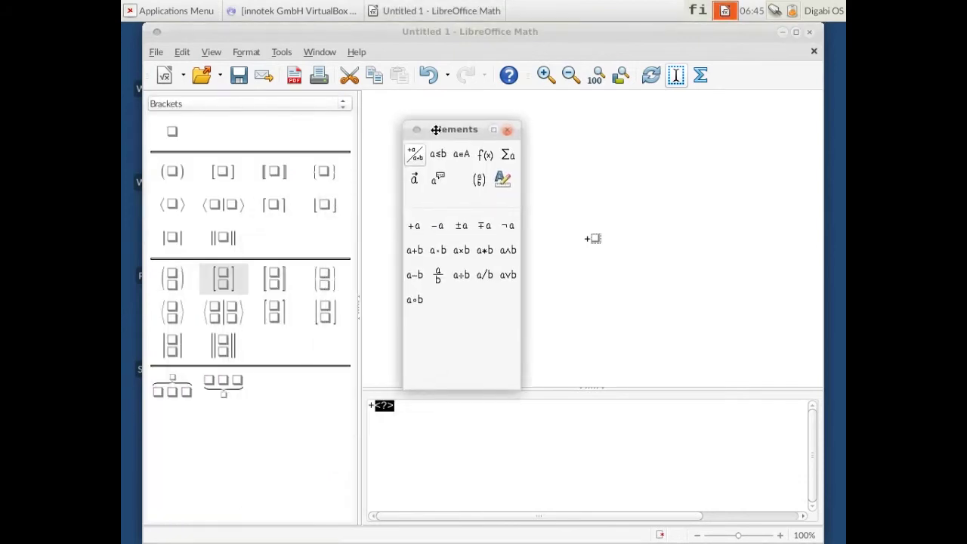
- Exit LibreOffice and discard the unsaved formula document
{"action": "left_click", "coordinate": [156, 53]}
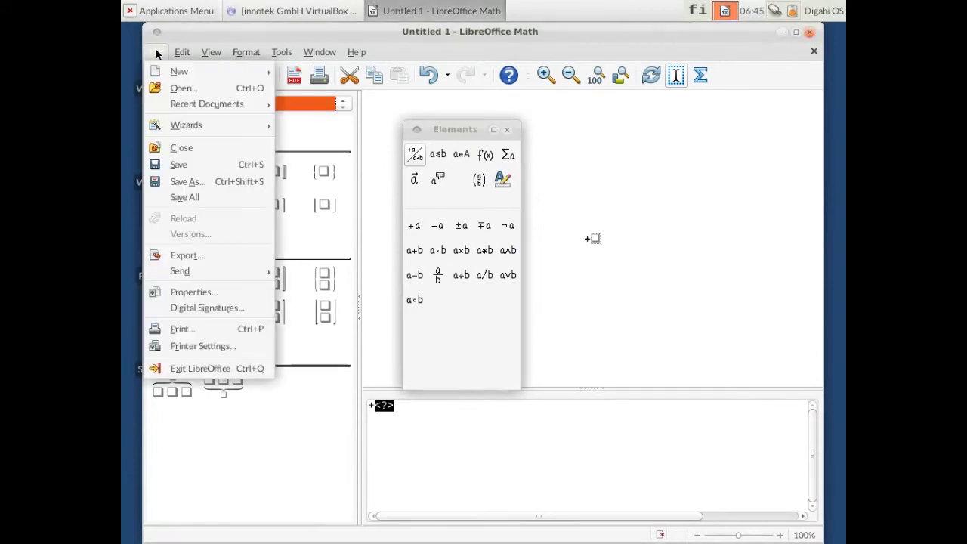
{"action": "left_click", "coordinate": [192, 369]}
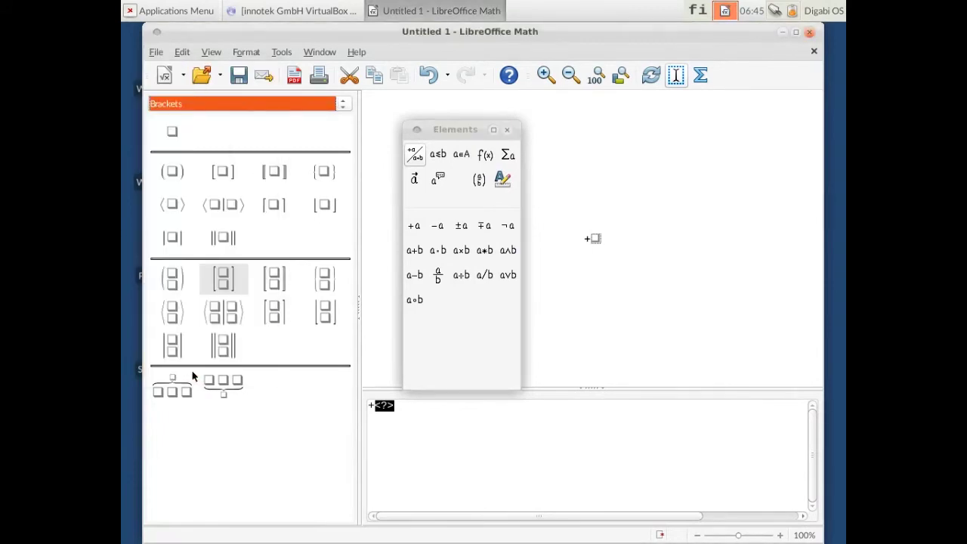
{"action": "left_click", "coordinate": [462, 321]}
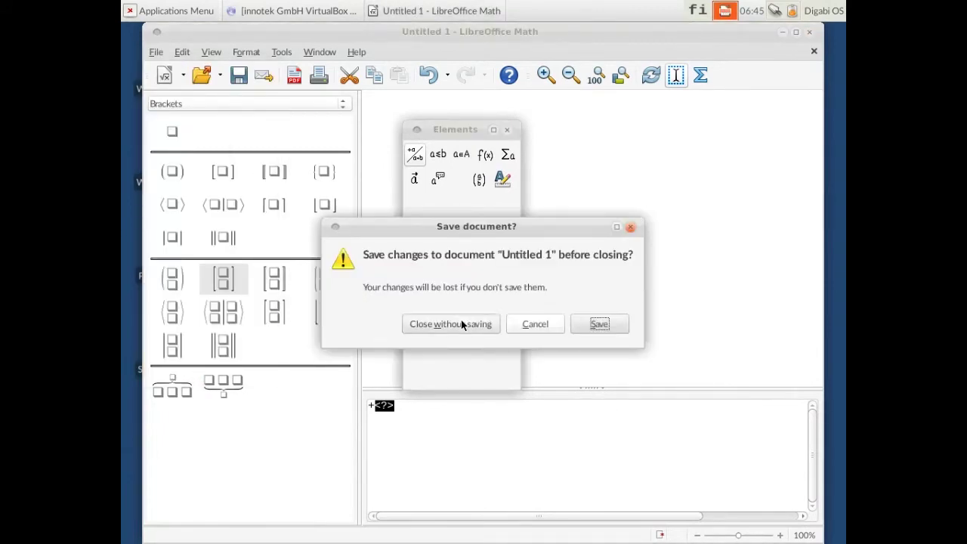
- Launch wxMaxima from the installed education programs, dismiss its Tip of the Day to view the empty workspace, and exit it
{"action": "left_click", "coordinate": [174, 10]}
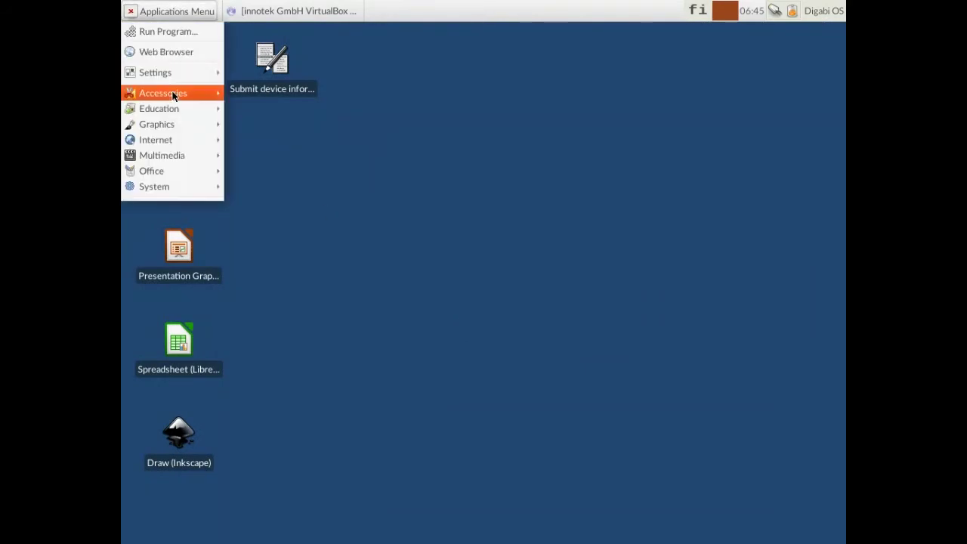
{"action": "mouse_move", "coordinate": [173, 110]}
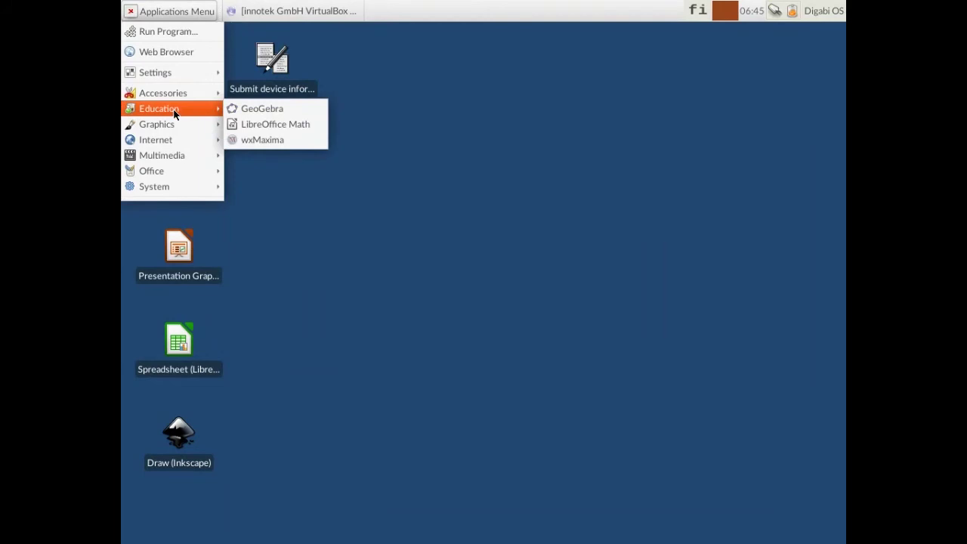
{"action": "left_click", "coordinate": [262, 141]}
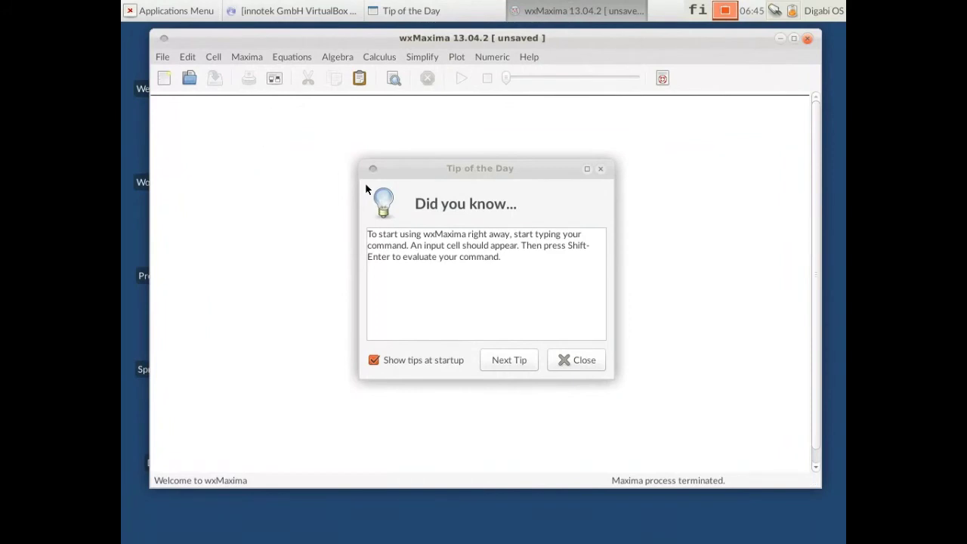
{"action": "left_click", "coordinate": [577, 361]}
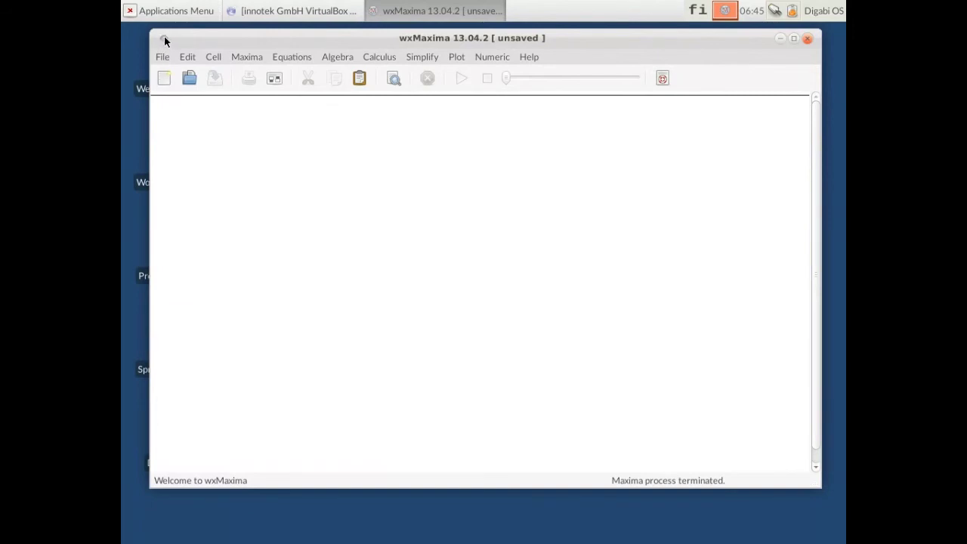
{"action": "left_click", "coordinate": [162, 56]}
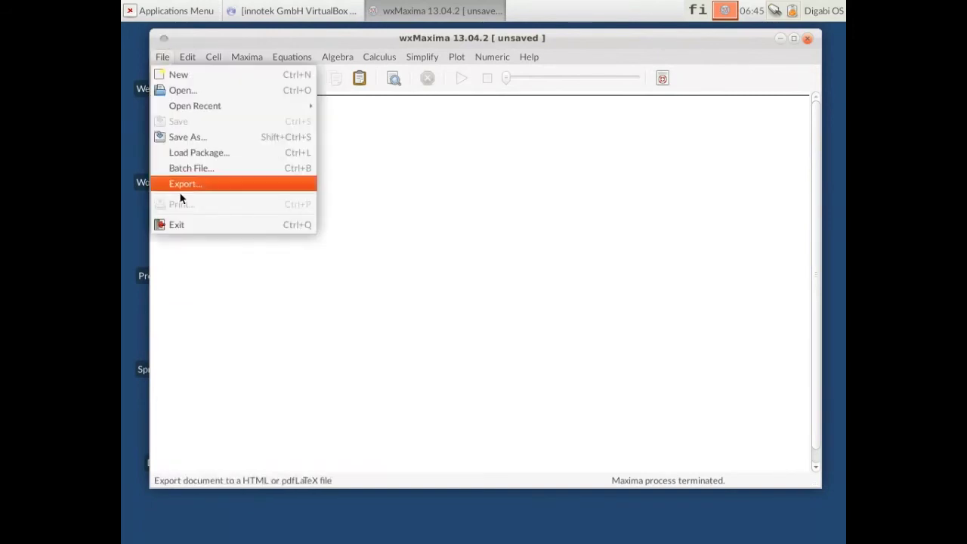
{"action": "left_click", "coordinate": [181, 224]}
- Examine the available multimedia programs, system programs and desktop settings without launching any of them
{"action": "left_click", "coordinate": [170, 12]}
{"action": "mouse_move", "coordinate": [164, 164]}
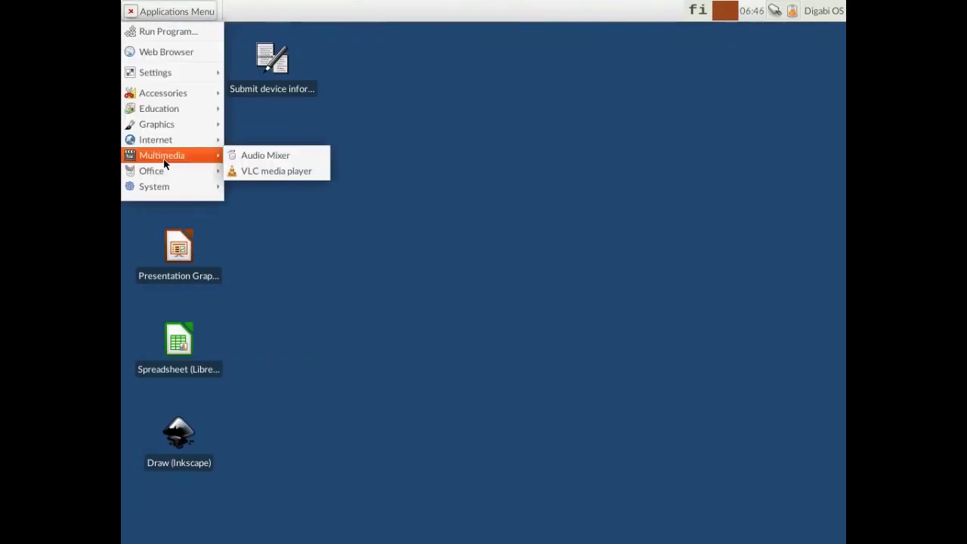
{"action": "mouse_move", "coordinate": [162, 195]}
{"action": "mouse_move", "coordinate": [171, 96]}
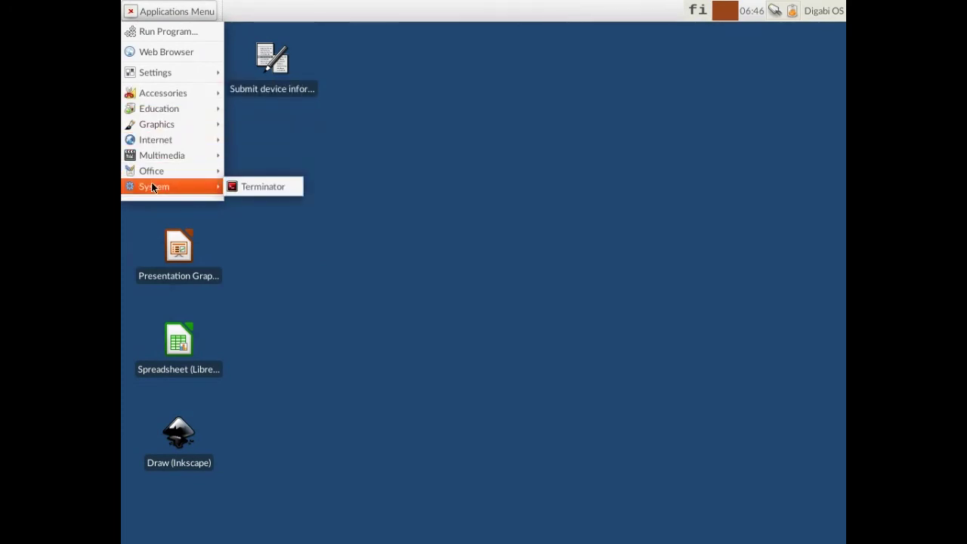
{"action": "mouse_move", "coordinate": [147, 75]}
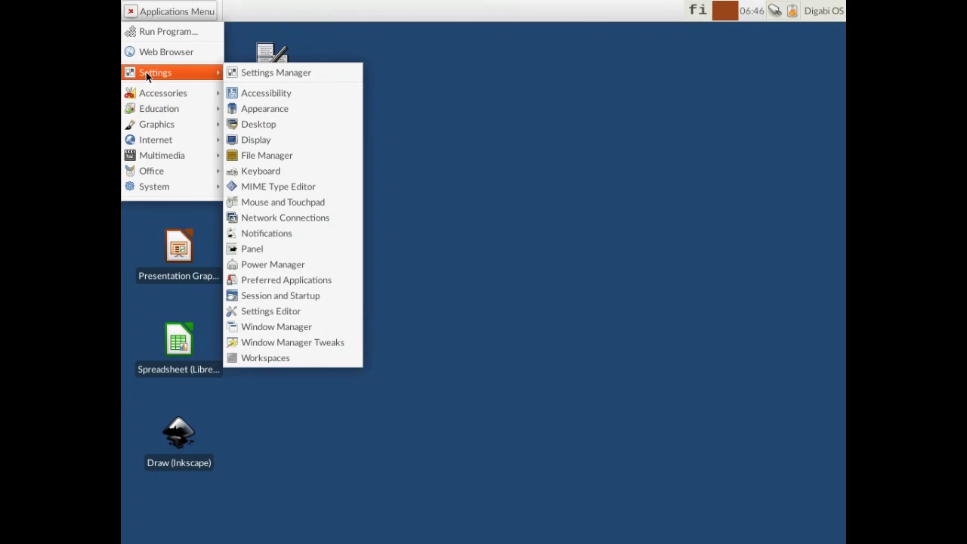
{"action": "left_click", "coordinate": [541, 293]}
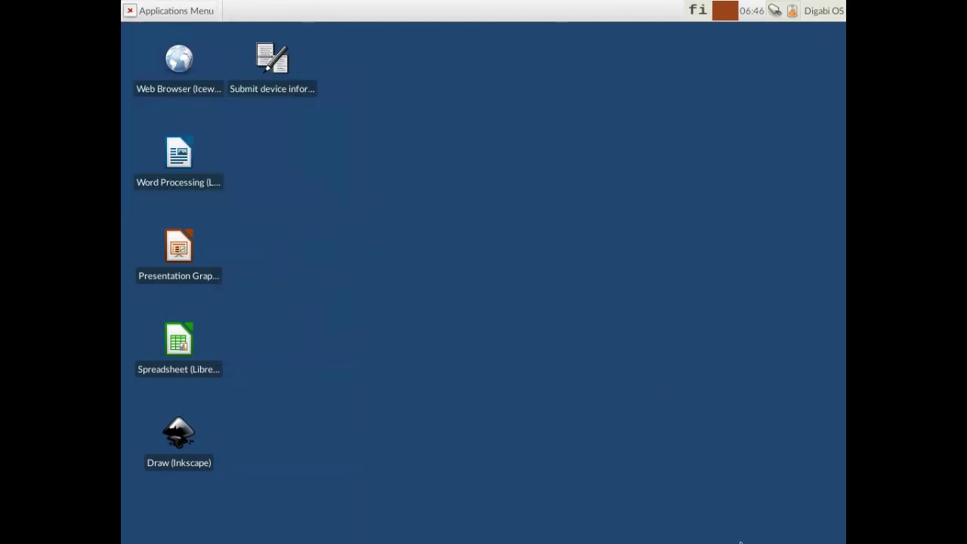